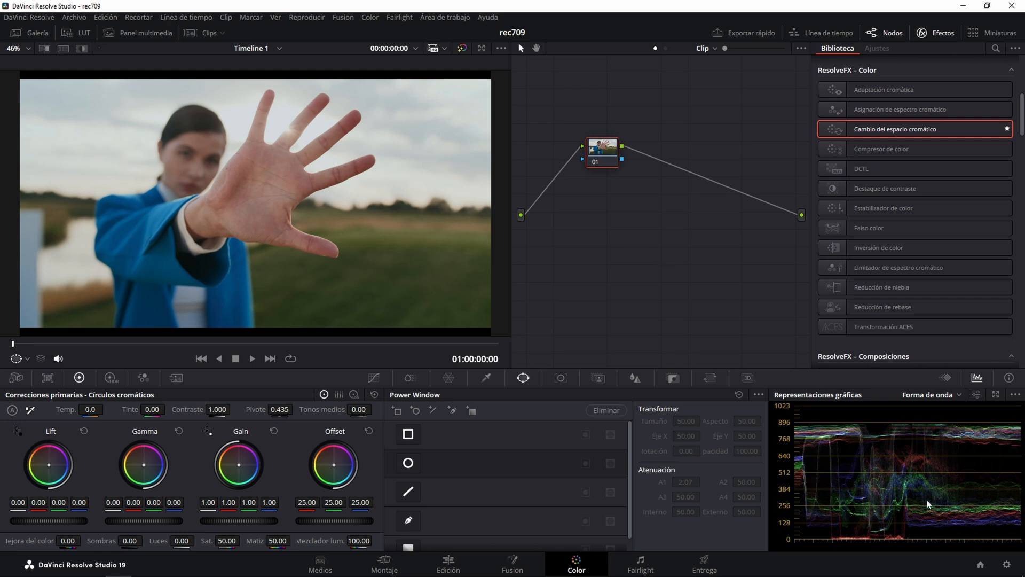
In the project's color management, try Rec.709-A as the output color space, return it to Rec.709 Gamma 2.4 and save.
{"action": "left_click", "coordinate": [1006, 564]}
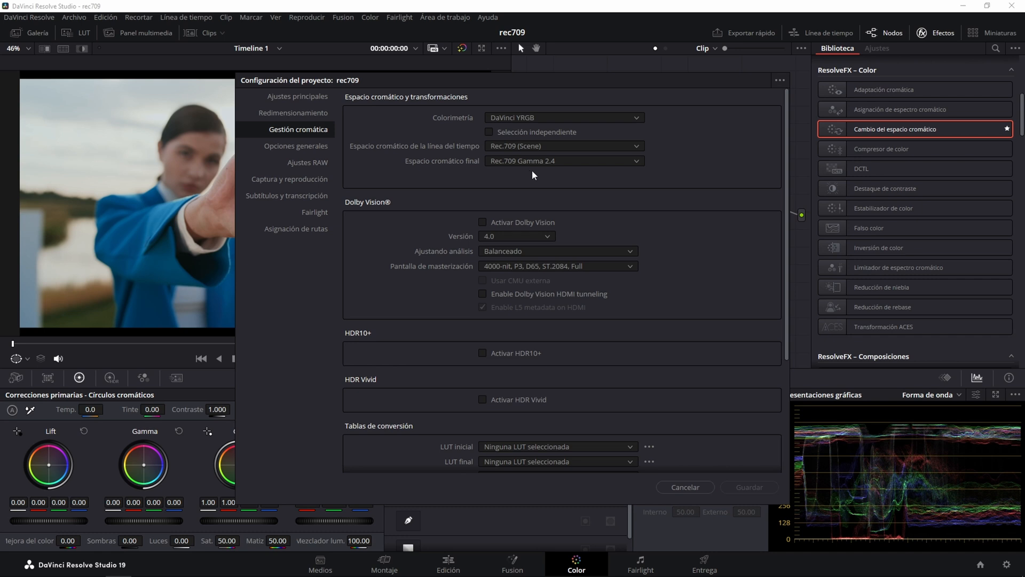
{"action": "left_click", "coordinate": [552, 161]}
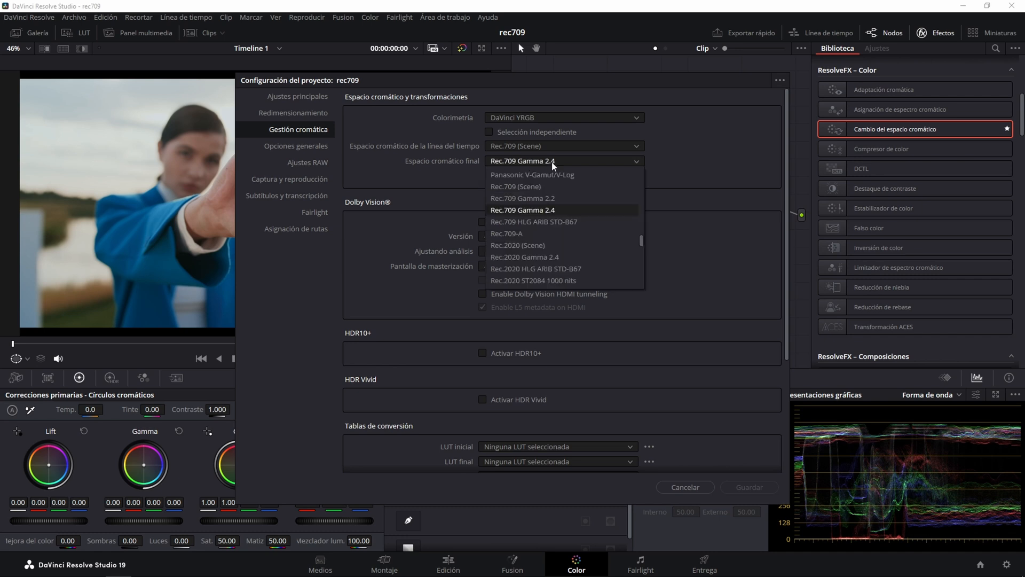
{"action": "left_click", "coordinate": [516, 234]}
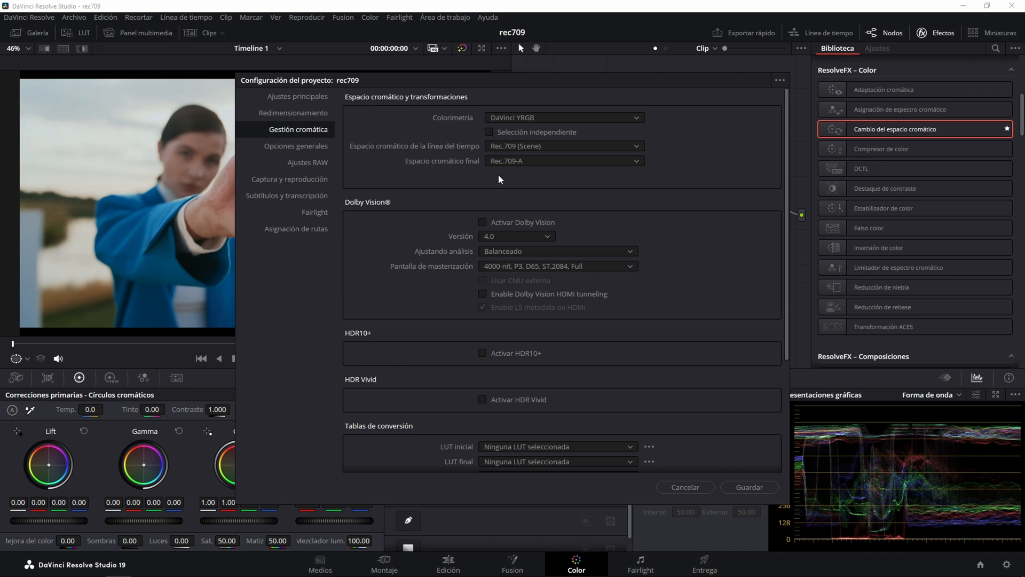
{"action": "left_click", "coordinate": [521, 162]}
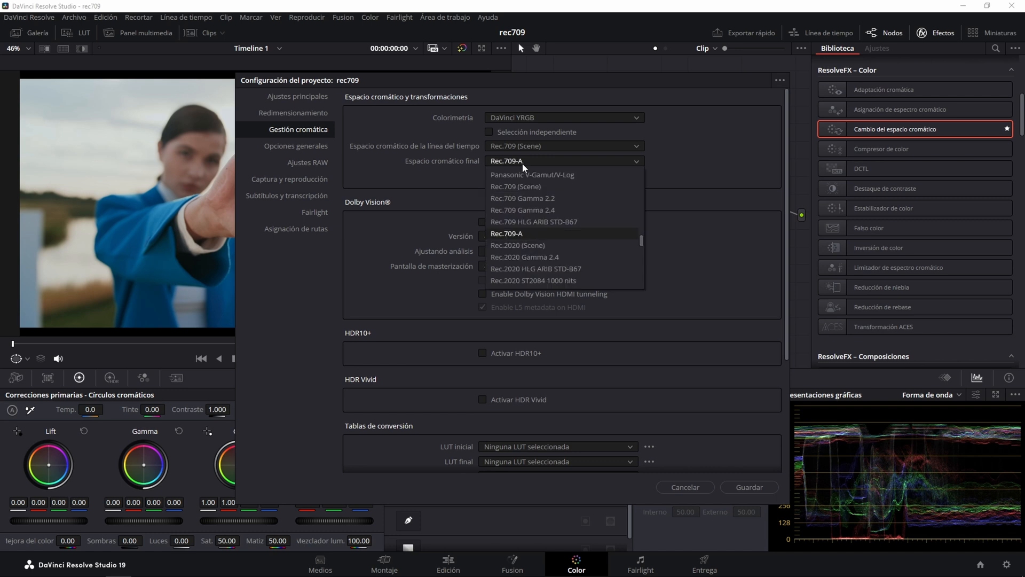
{"action": "left_click", "coordinate": [546, 210]}
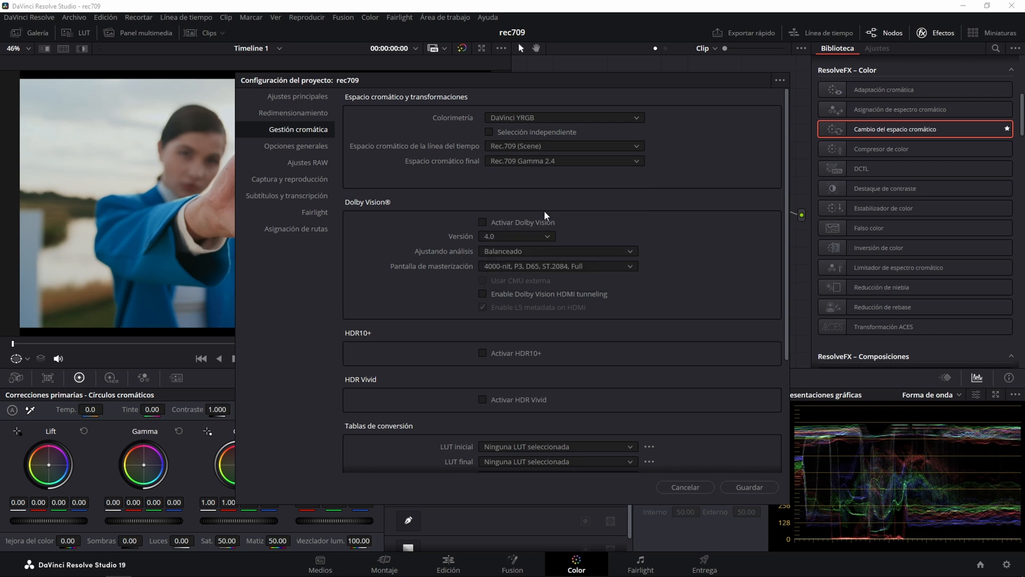
{"action": "left_click", "coordinate": [745, 488]}
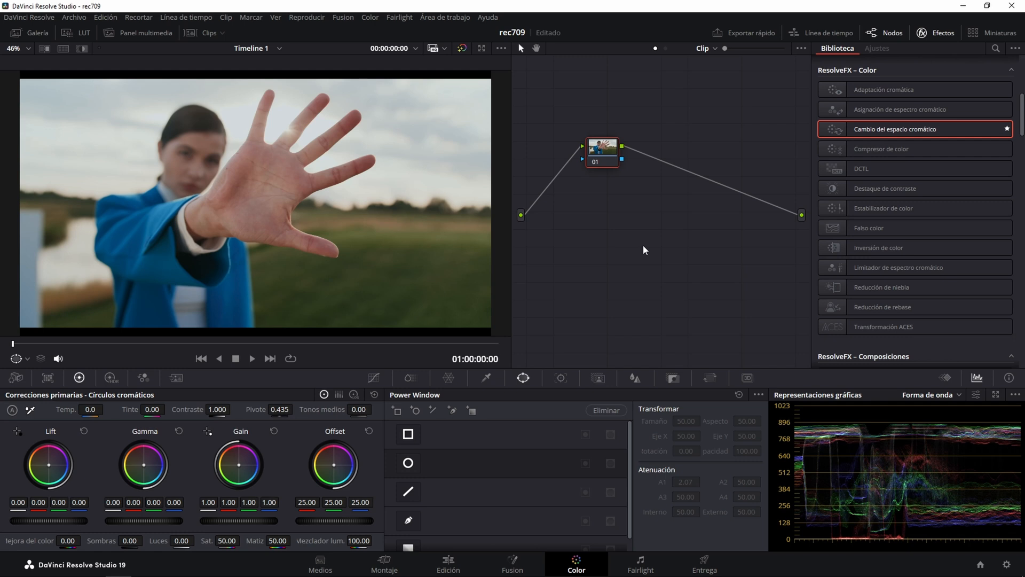
Add two serial nodes after node 01 and apply the Cambio del espacio cromático effect to node 02.
{"action": "key", "text": "alt+s"}
{"action": "key", "text": "alt+s"}
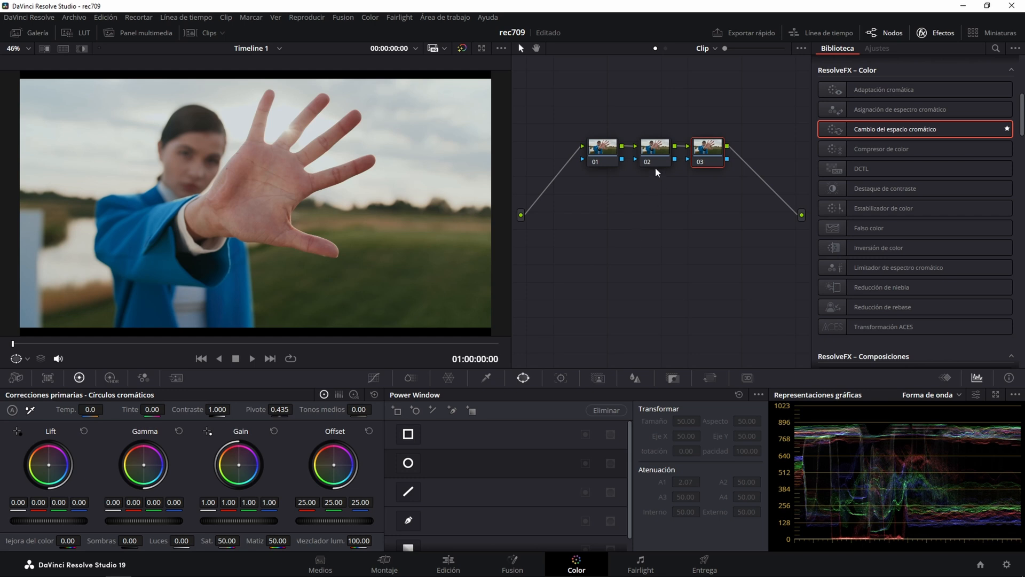
{"action": "left_click", "coordinate": [658, 151]}
{"action": "left_click_drag", "start_coordinate": [878, 133], "coordinate": [657, 152]}
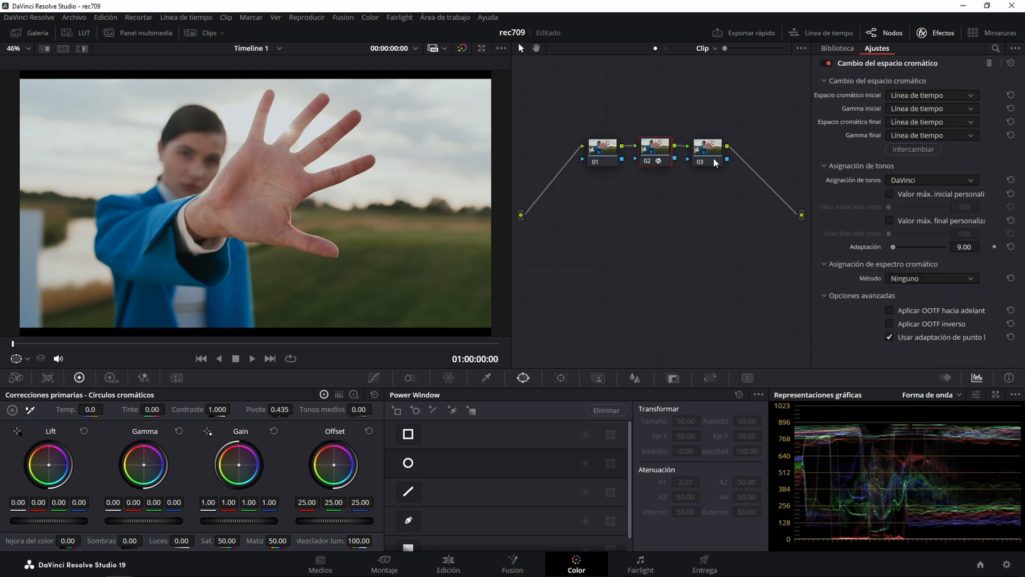
Set the color space transform's input color space to Rec. 709 and its input gamma to Gamma 2.4.
{"action": "left_click", "coordinate": [892, 95]}
{"action": "left_click", "coordinate": [892, 91]}
{"action": "left_click", "coordinate": [907, 109]}
{"action": "left_click", "coordinate": [908, 109]}
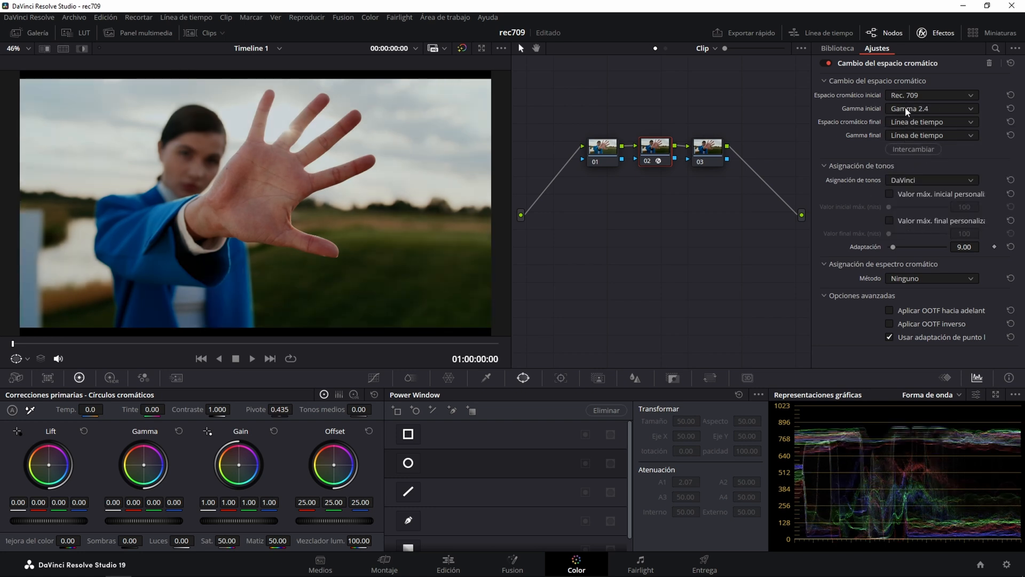
Set the transform's output to Rec. 709 with Cineon Film Log gamma, using Compresión de saturación as the gamut mapping method.
{"action": "left_click", "coordinate": [901, 122]}
{"action": "left_click", "coordinate": [902, 123]}
{"action": "left_click", "coordinate": [910, 135]}
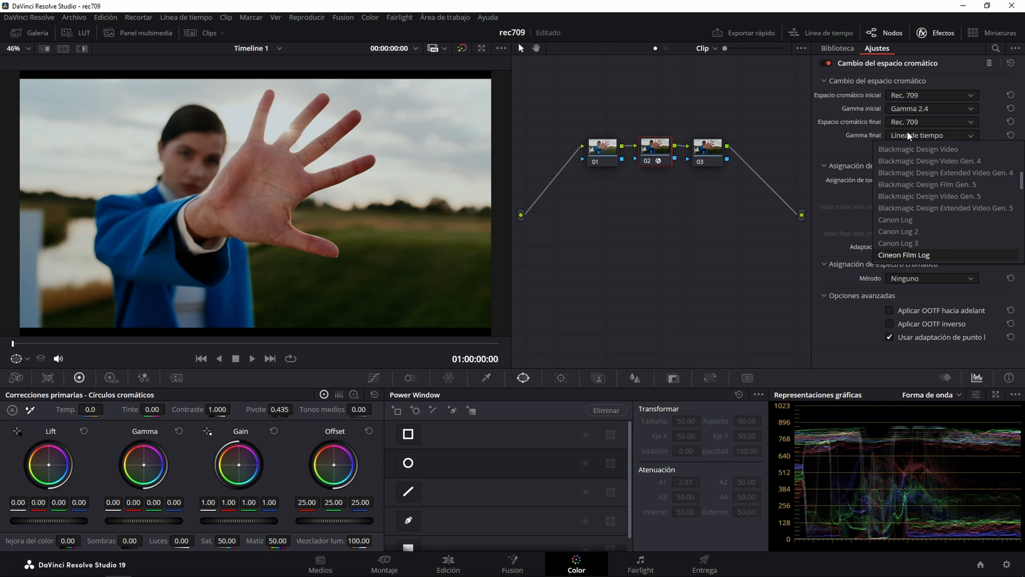
{"action": "left_click", "coordinate": [909, 136]}
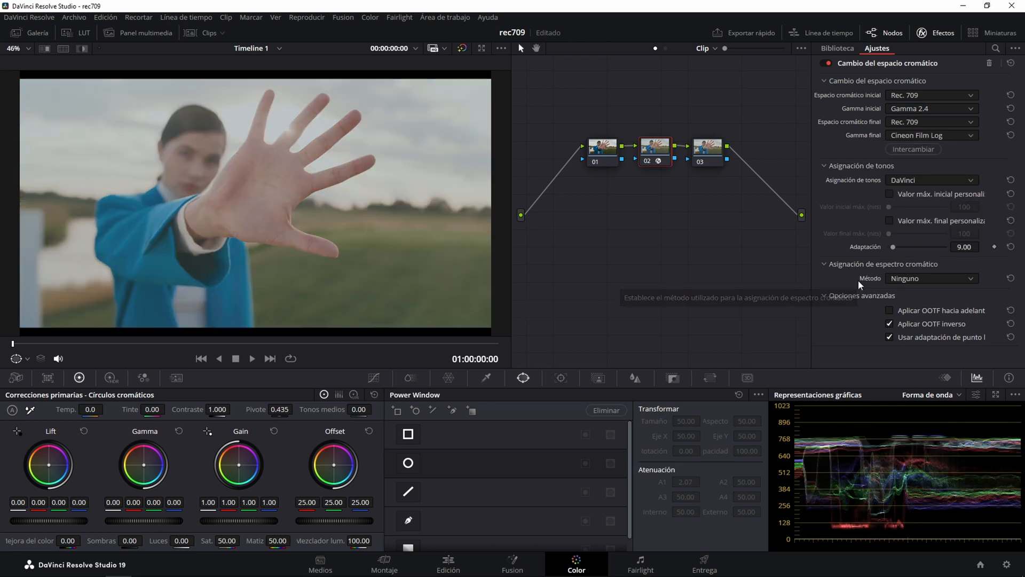
{"action": "left_click", "coordinate": [912, 278]}
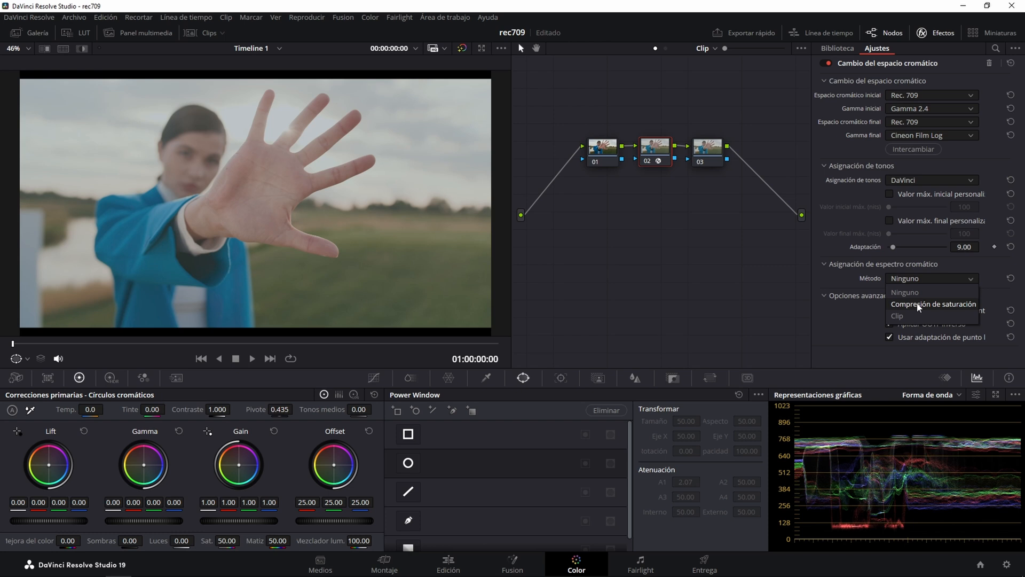
{"action": "left_click", "coordinate": [918, 304]}
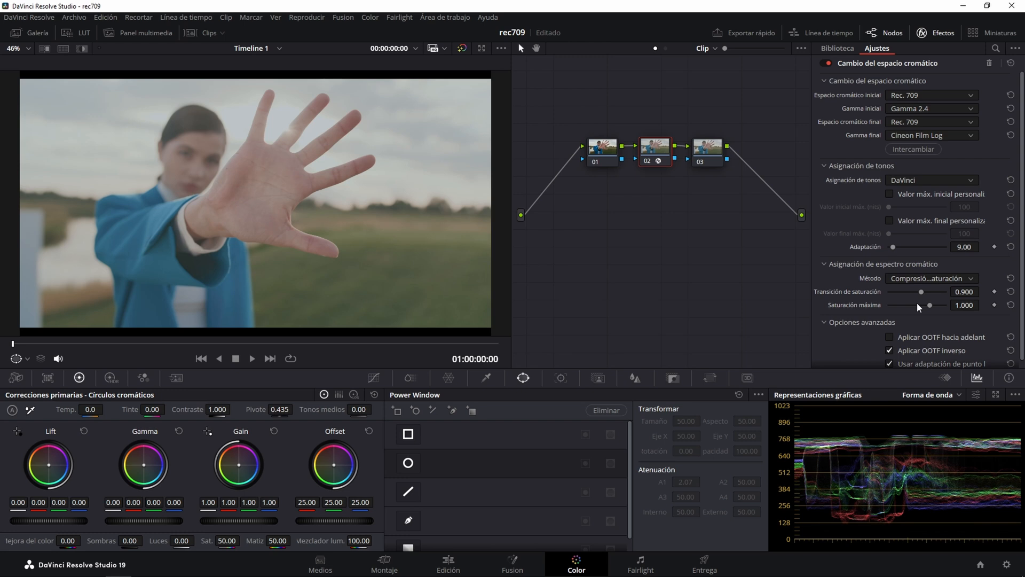
Apply the Film Looks LUT Rec709 Fujifilm 3513DI D55 to node 03 and close the LUT browser.
{"action": "left_click", "coordinate": [707, 152]}
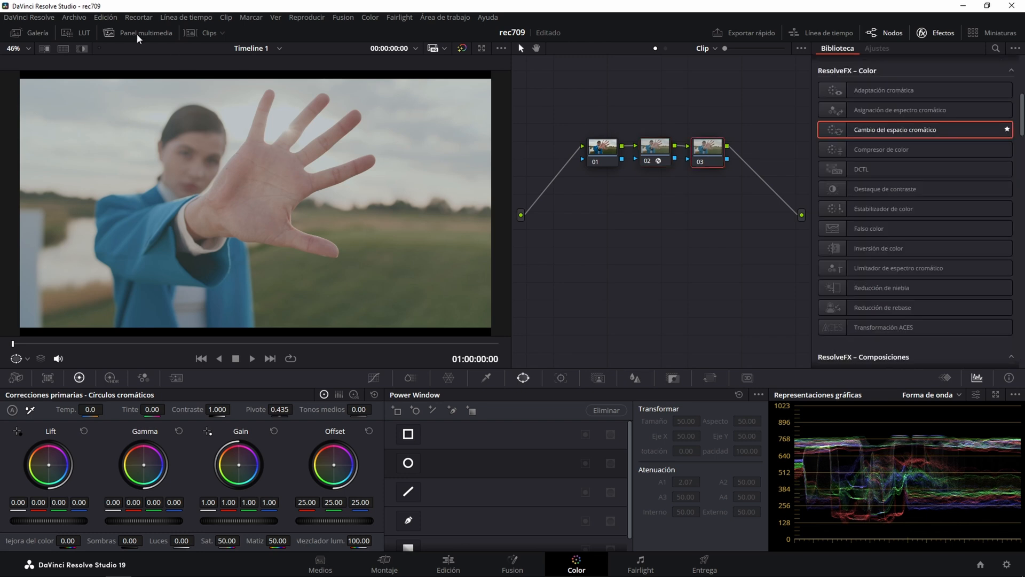
{"action": "left_click", "coordinate": [78, 32]}
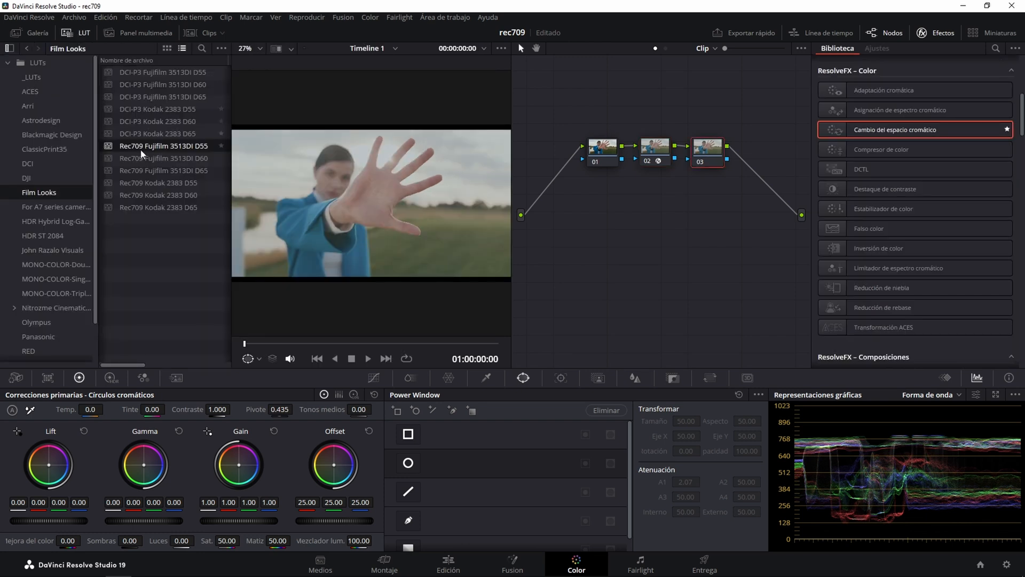
{"action": "double_click", "coordinate": [190, 146]}
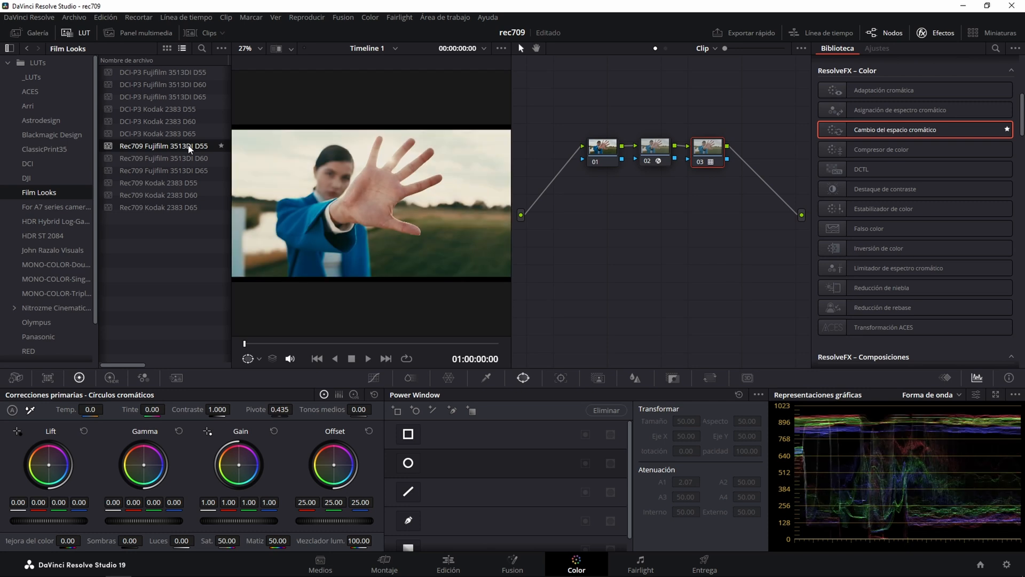
{"action": "left_click", "coordinate": [80, 33]}
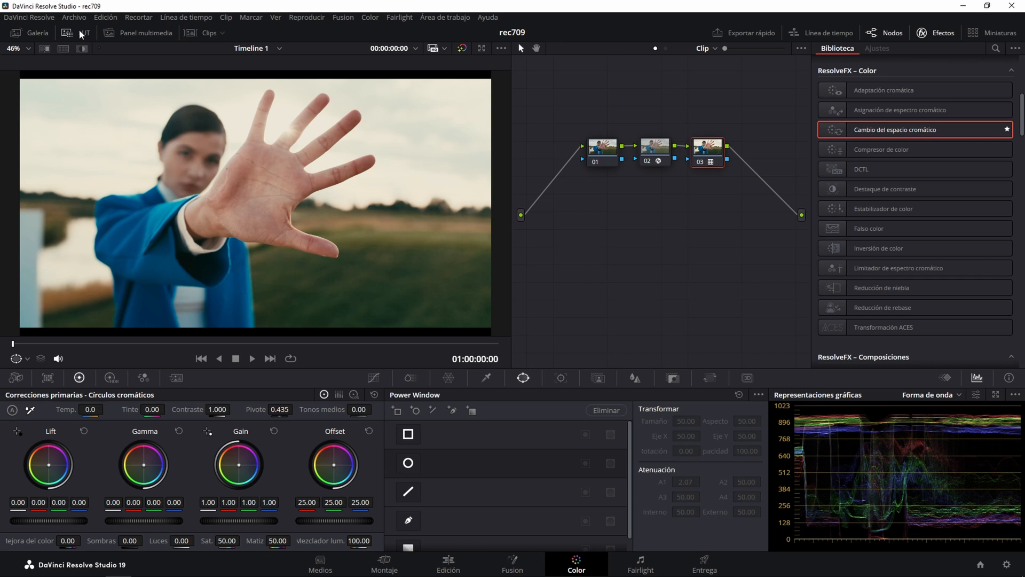
Rename node 02 as "cst".
{"action": "left_click", "coordinate": [654, 144]}
{"action": "right_click", "coordinate": [655, 143]}
{"action": "left_click", "coordinate": [662, 168]}
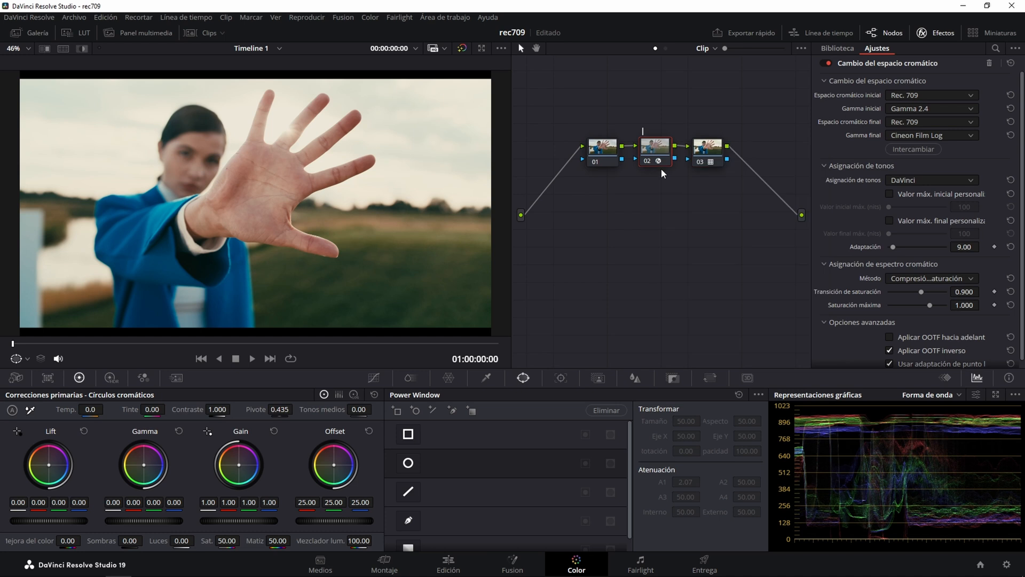
{"action": "type", "text": "cst"}
{"action": "key", "text": "Return"}
Rename node 03 as "lut" and node 01 as "basicos".
{"action": "left_click", "coordinate": [714, 150]}
{"action": "right_click", "coordinate": [714, 145]}
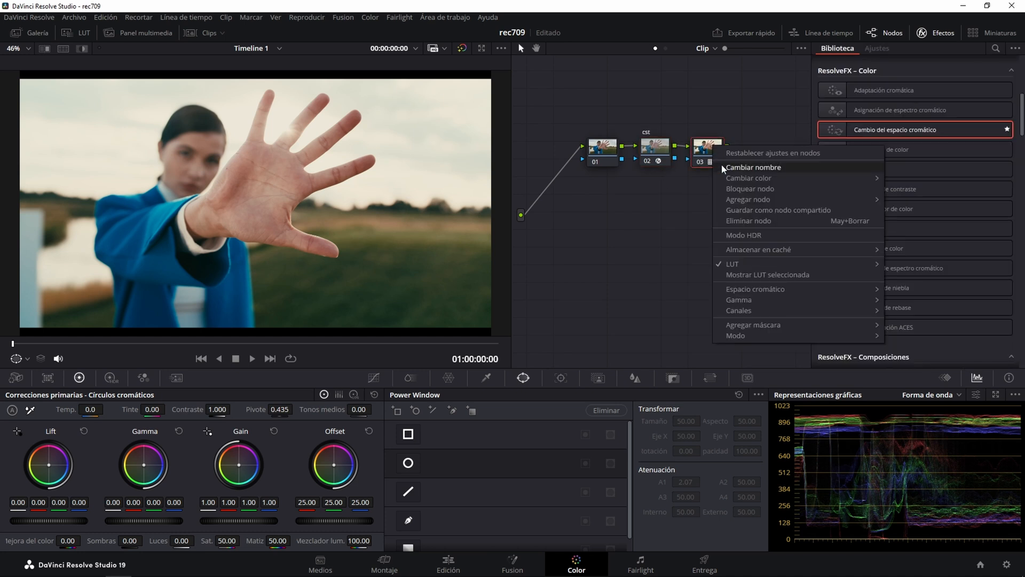
{"action": "left_click", "coordinate": [722, 165]}
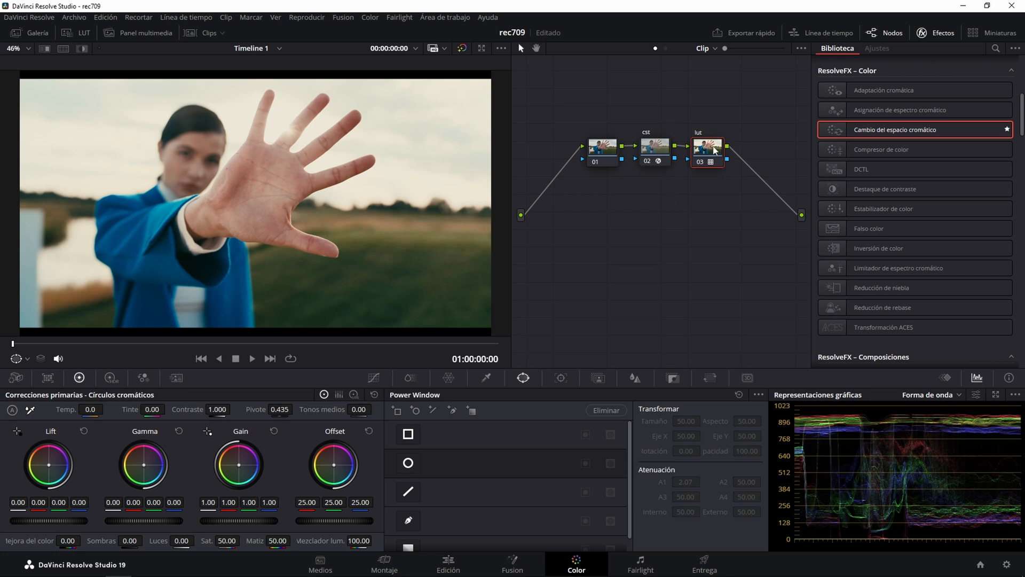
{"action": "right_click", "coordinate": [608, 155]}
{"action": "left_click", "coordinate": [610, 162]}
Set the gamma of the basicos node to Lineal.
{"action": "right_click", "coordinate": [605, 158]}
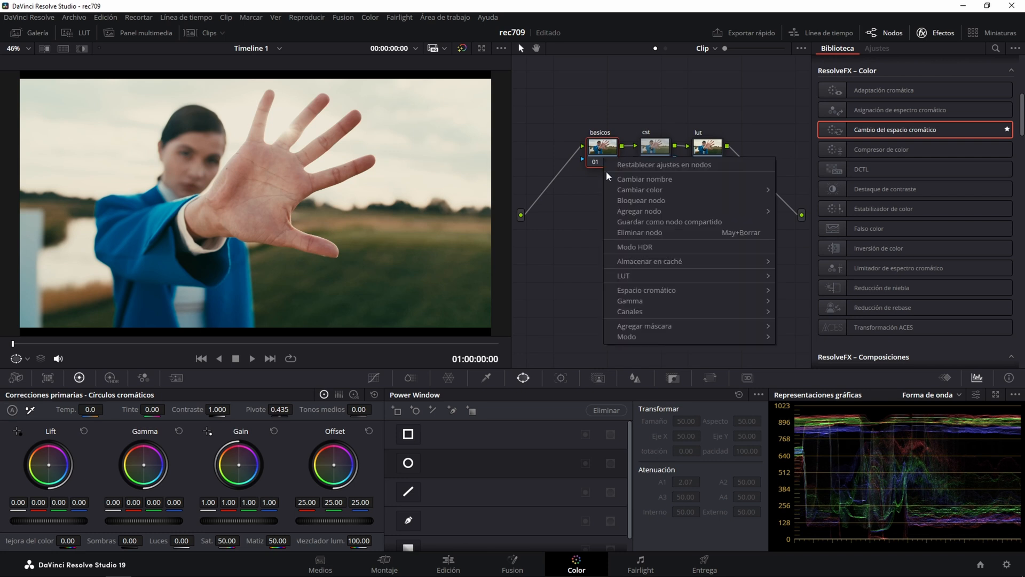
{"action": "mouse_move", "coordinate": [622, 300]}
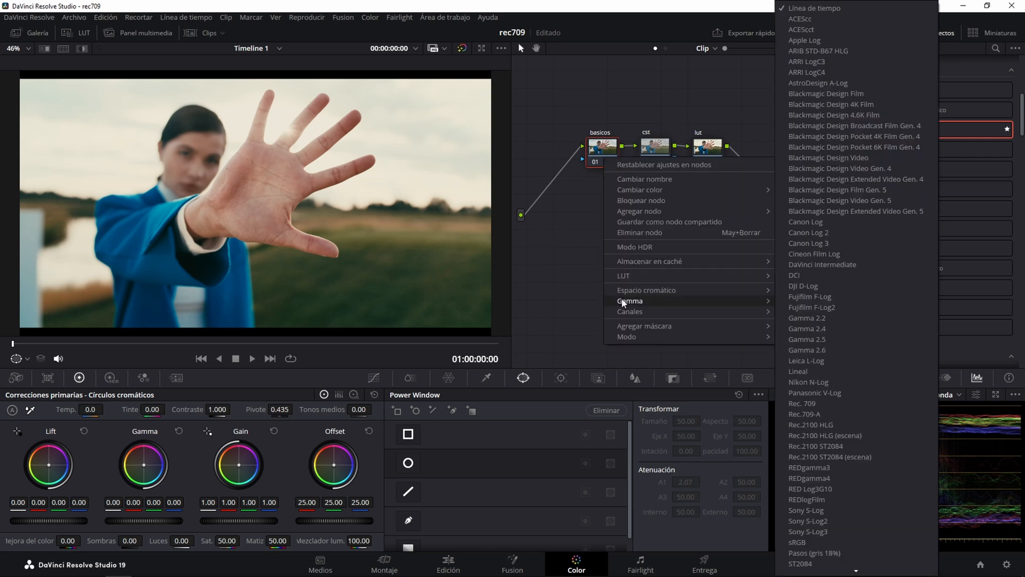
{"action": "left_click", "coordinate": [798, 372]}
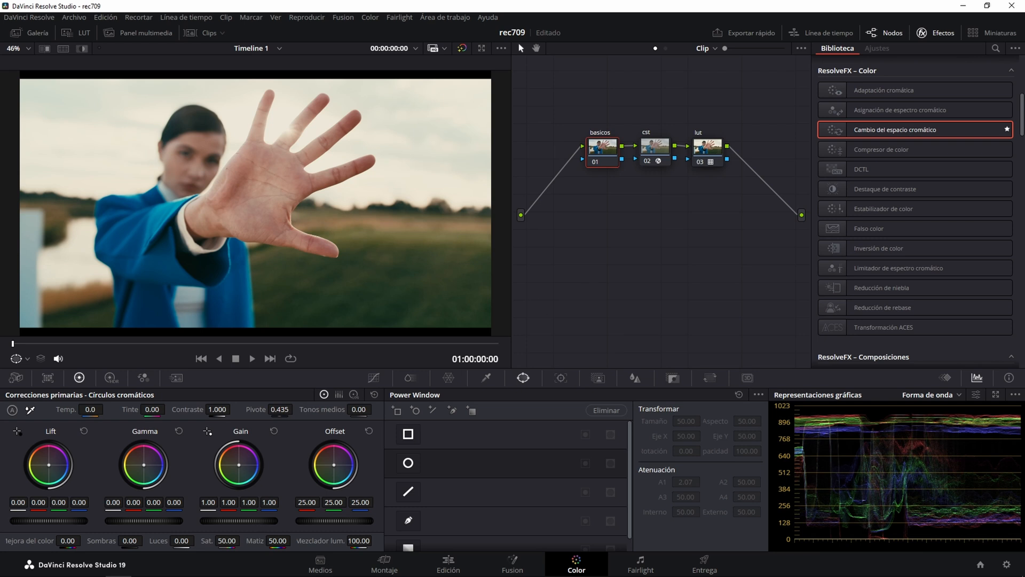
Lower the basicos node's Gain to 0.93 on all channels, and try a slight Offset increase before resetting it.
{"action": "left_click_drag", "start_coordinate": [239, 521], "coordinate": [222, 520]}
{"action": "left_click_drag", "start_coordinate": [238, 521], "coordinate": [236, 520]}
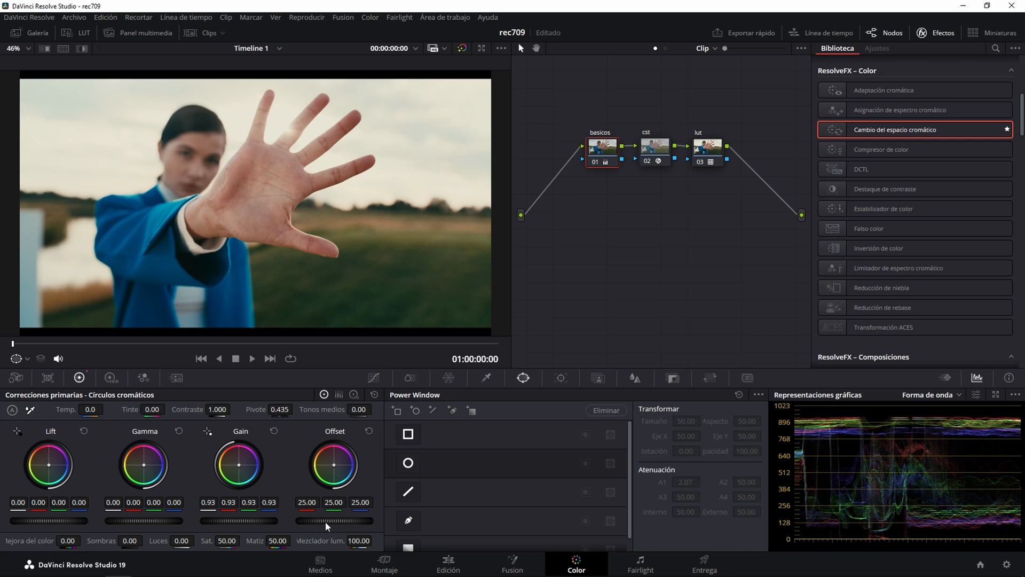
{"action": "left_click_drag", "start_coordinate": [325, 520], "coordinate": [332, 520]}
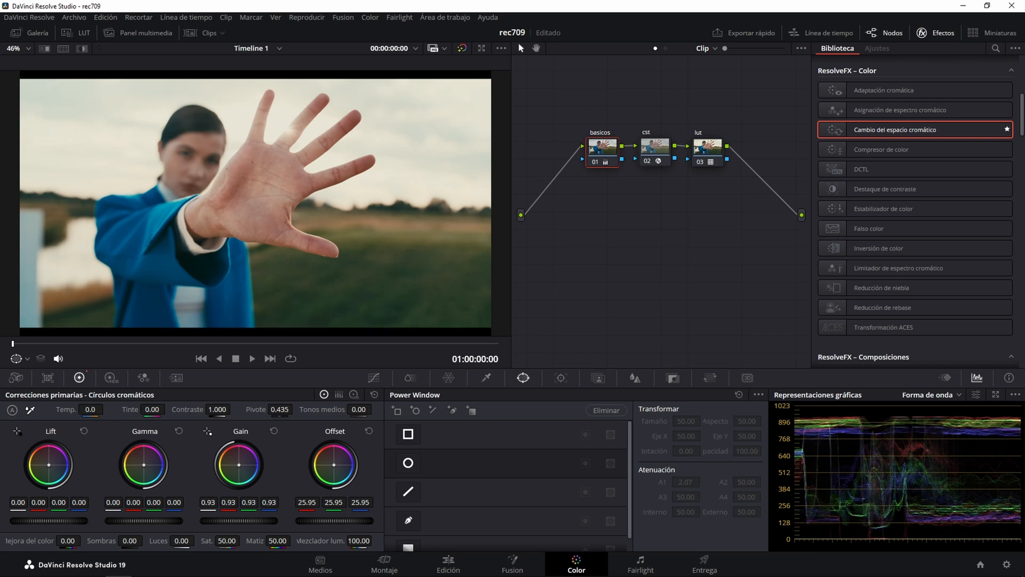
{"action": "left_click", "coordinate": [368, 431]}
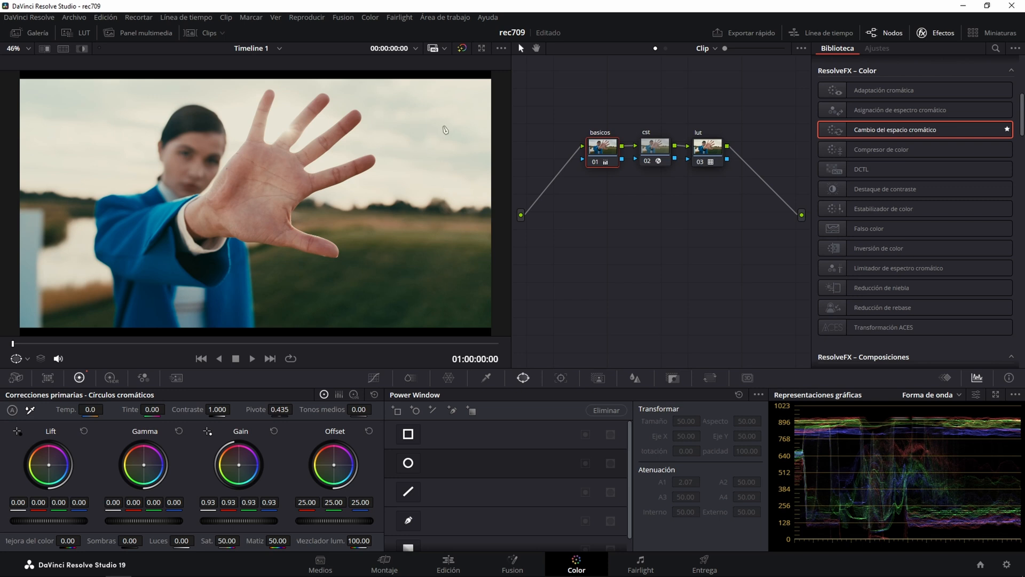
Turn off the viewer's on-screen control and compare the image with the basicos node disabled and enabled again.
{"action": "left_click", "coordinate": [27, 359]}
{"action": "left_click", "coordinate": [34, 375]}
{"action": "left_click", "coordinate": [594, 162]}
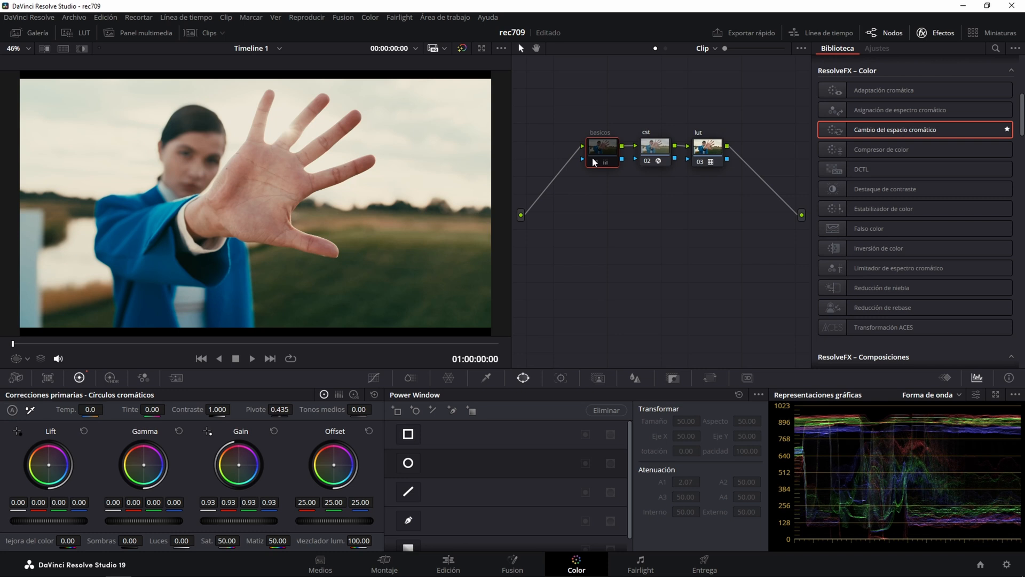
{"action": "left_click", "coordinate": [594, 162]}
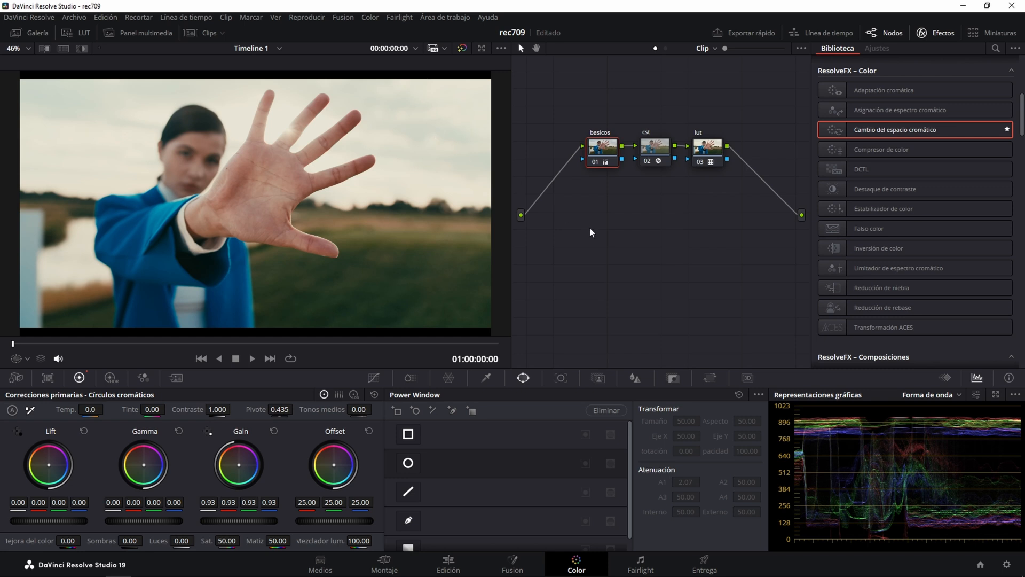
Add a serial node after the lut node, place it below the basicos node and rename it "contraste".
{"action": "left_click", "coordinate": [704, 162]}
{"action": "key", "text": "alt+s"}
{"action": "left_click_drag", "start_coordinate": [757, 162], "coordinate": [599, 214]}
{"action": "right_click", "coordinate": [600, 212]}
{"action": "left_click", "coordinate": [610, 226]}
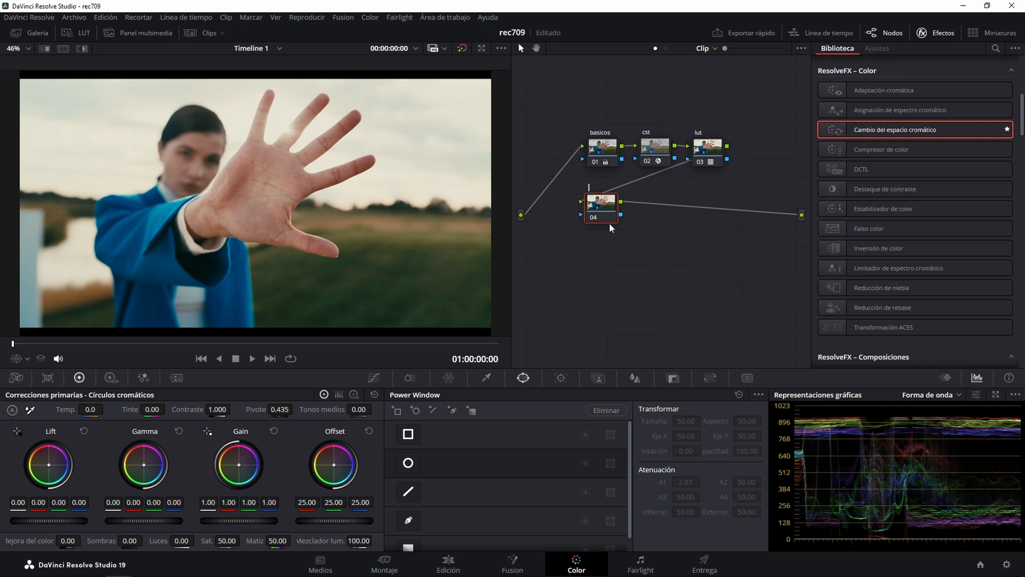
{"action": "type", "text": "contraste"}
{"action": "key", "text": "Return"}
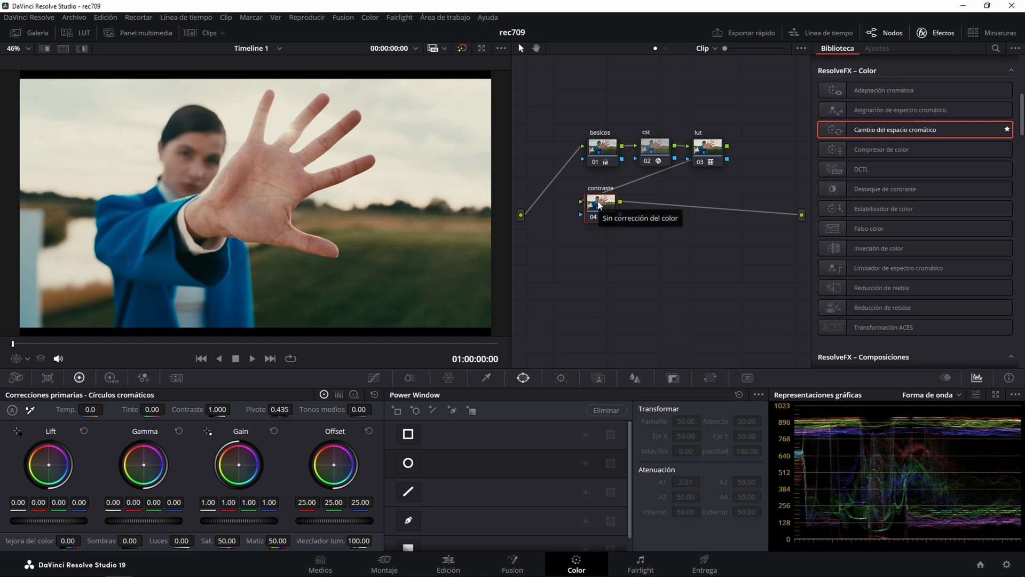
Choose a composite blend mode for the contraste node.
{"action": "right_click", "coordinate": [599, 205]}
{"action": "mouse_move", "coordinate": [644, 378]}
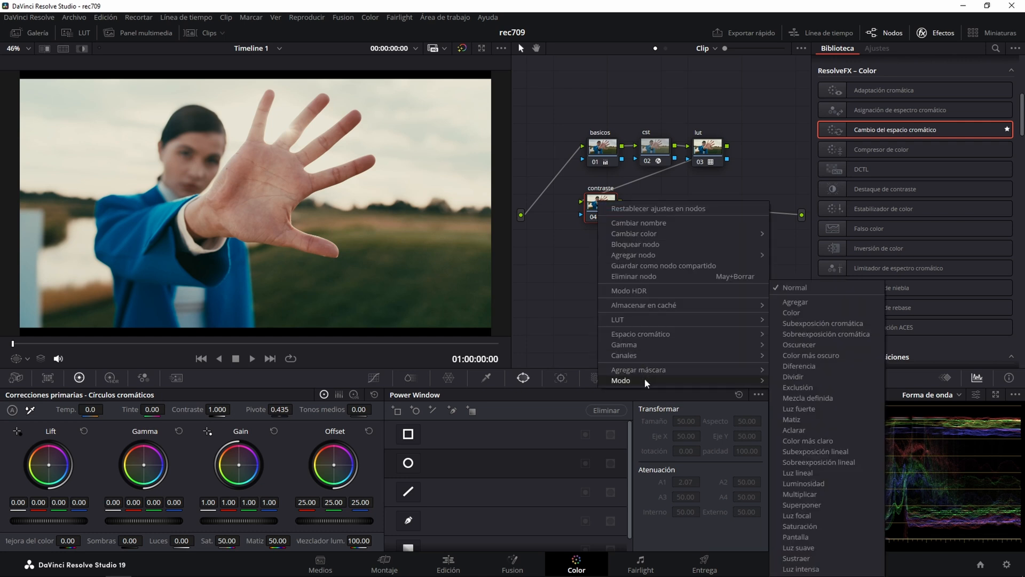
{"action": "left_click", "coordinate": [802, 470]}
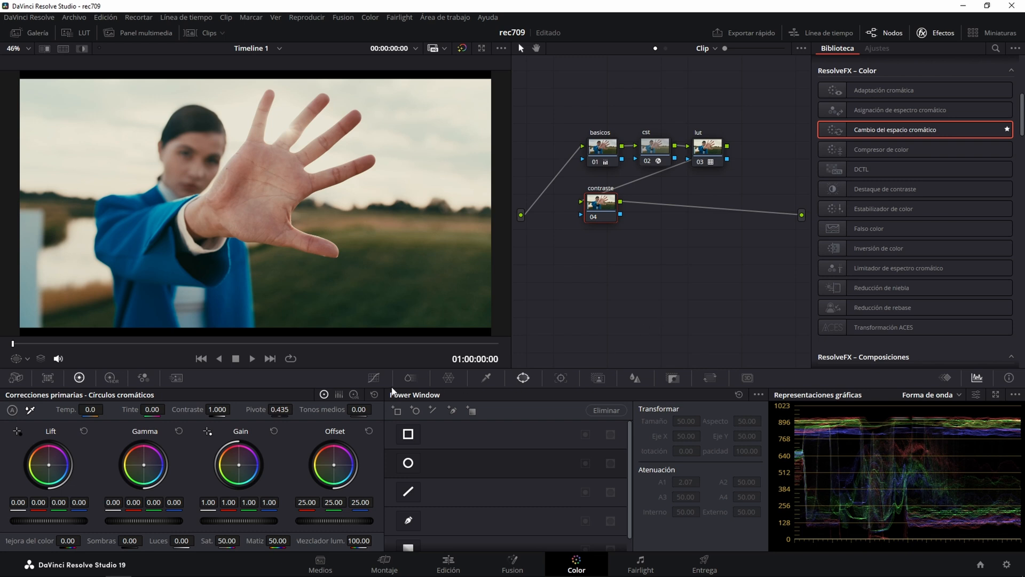
Open the custom curves for the contraste node and check that the Curva paramétrica editable option is enabled.
{"action": "left_click", "coordinate": [376, 377]}
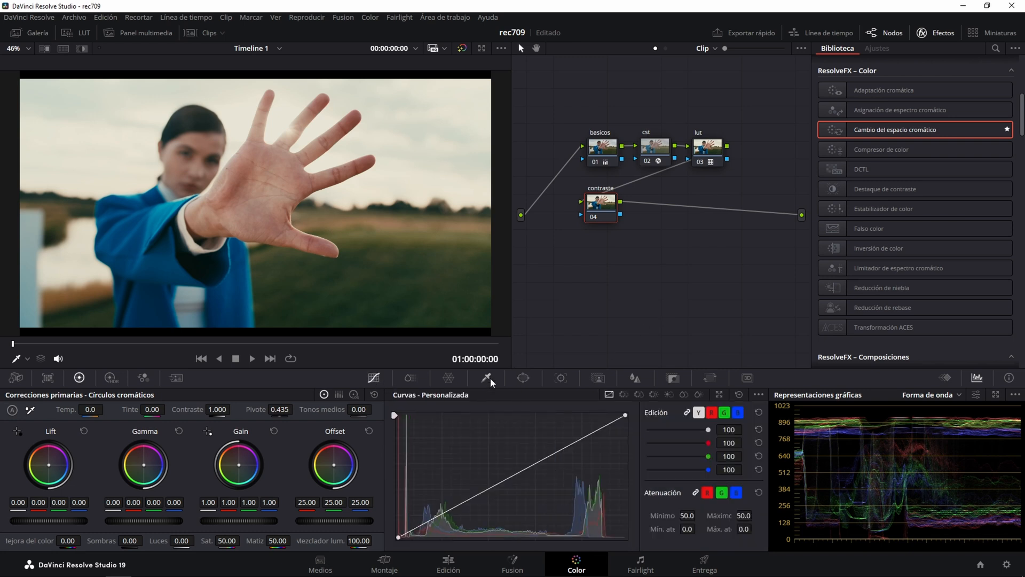
{"action": "left_click", "coordinate": [758, 395]}
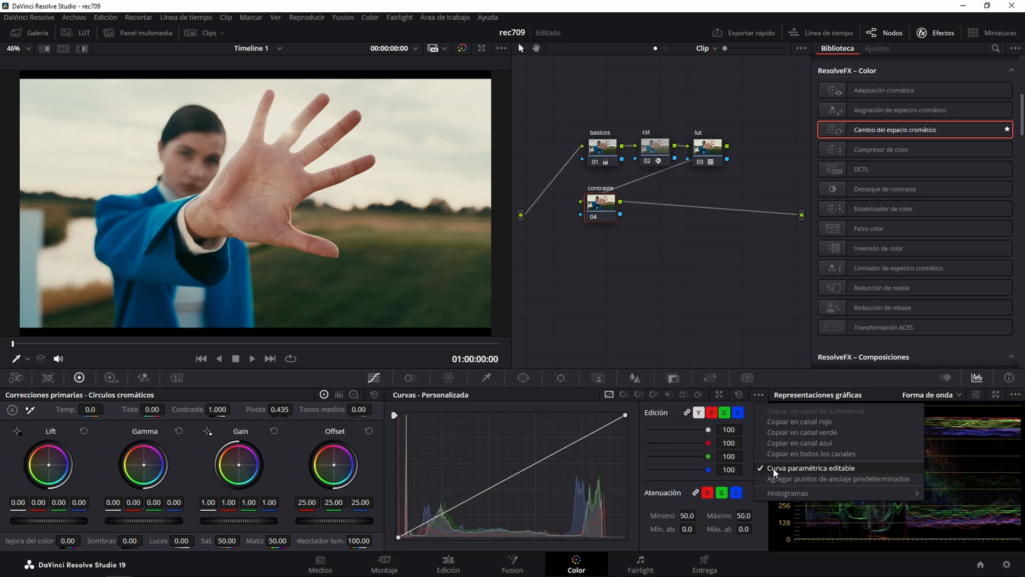
{"action": "left_click", "coordinate": [673, 306]}
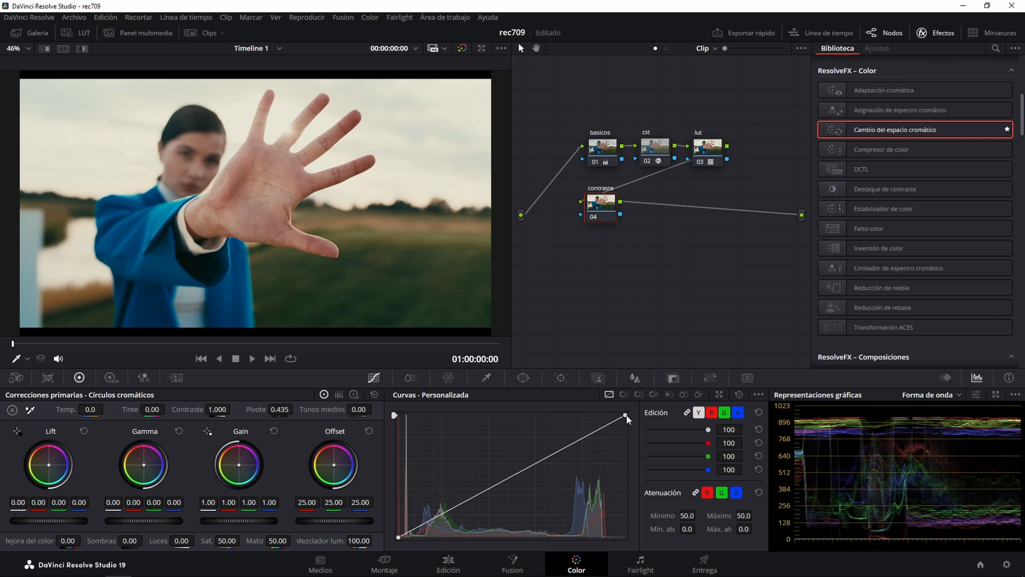
Shape the contraste node's custom curve by lowering the white end point, lifting its highlight handle and pulling the shadow handle down.
{"action": "left_click_drag", "start_coordinate": [628, 418], "coordinate": [629, 432]}
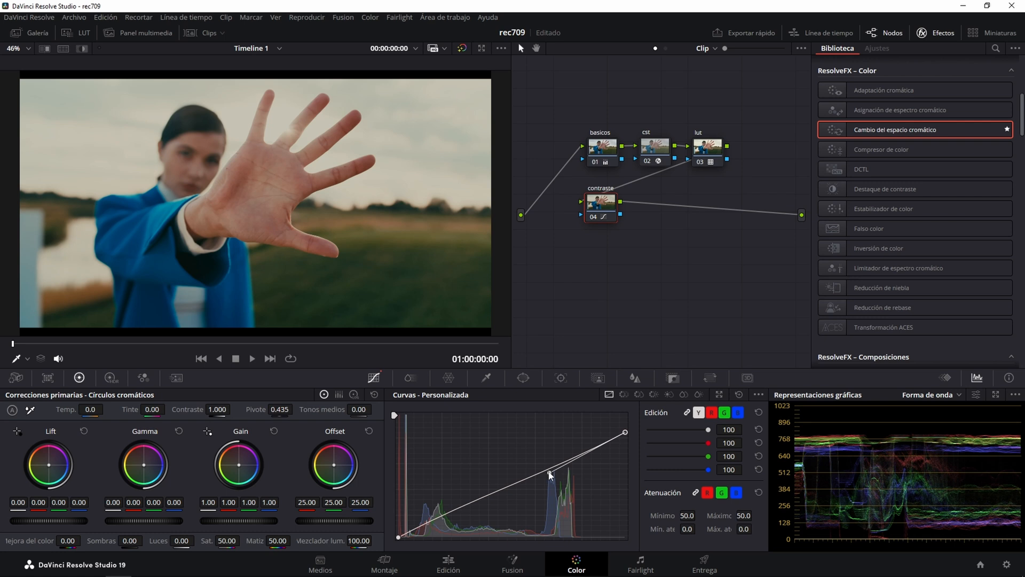
{"action": "left_click_drag", "start_coordinate": [550, 474], "coordinate": [542, 464]}
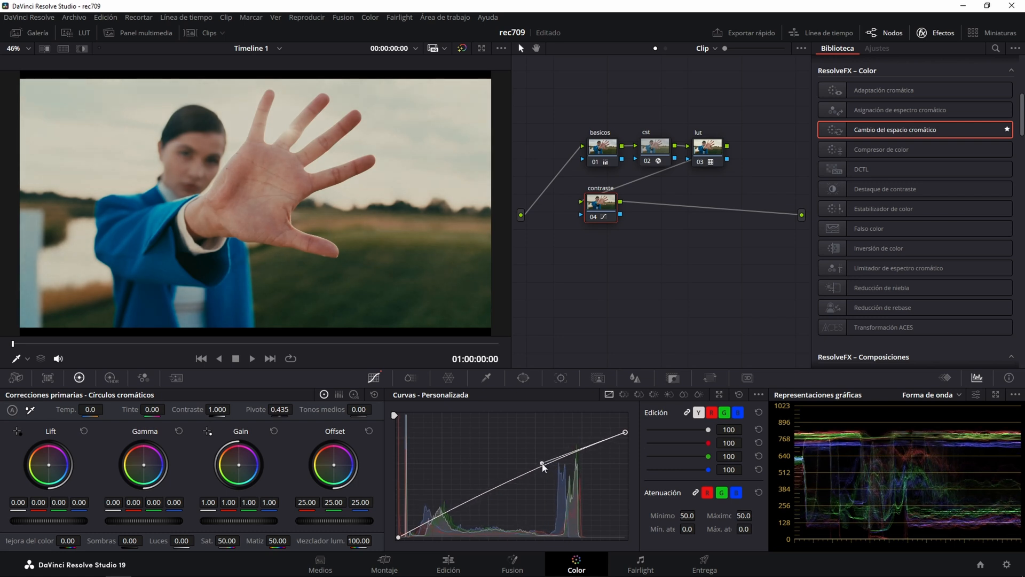
{"action": "left_click", "coordinate": [397, 538]}
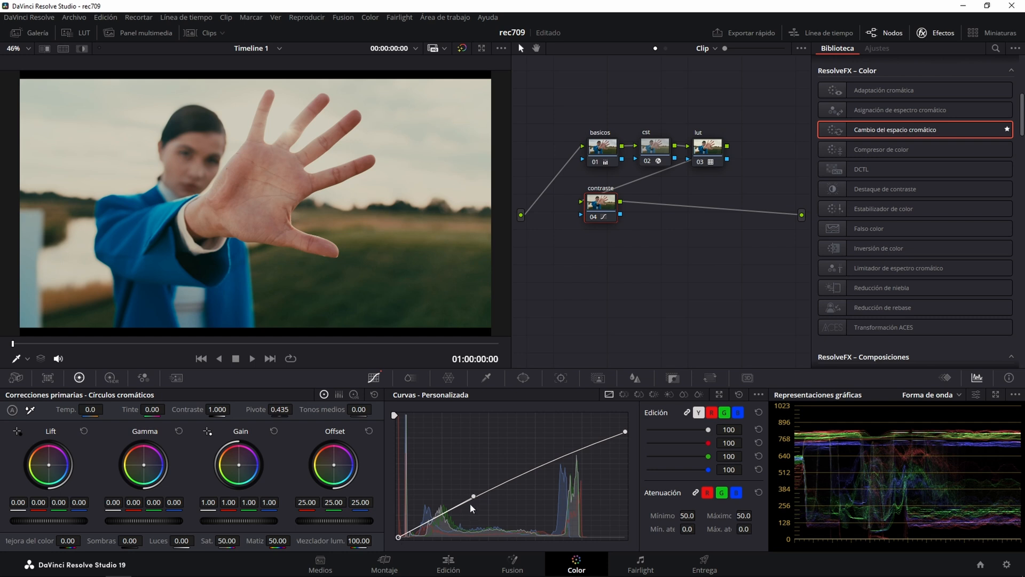
{"action": "left_click_drag", "start_coordinate": [474, 499], "coordinate": [470, 518]}
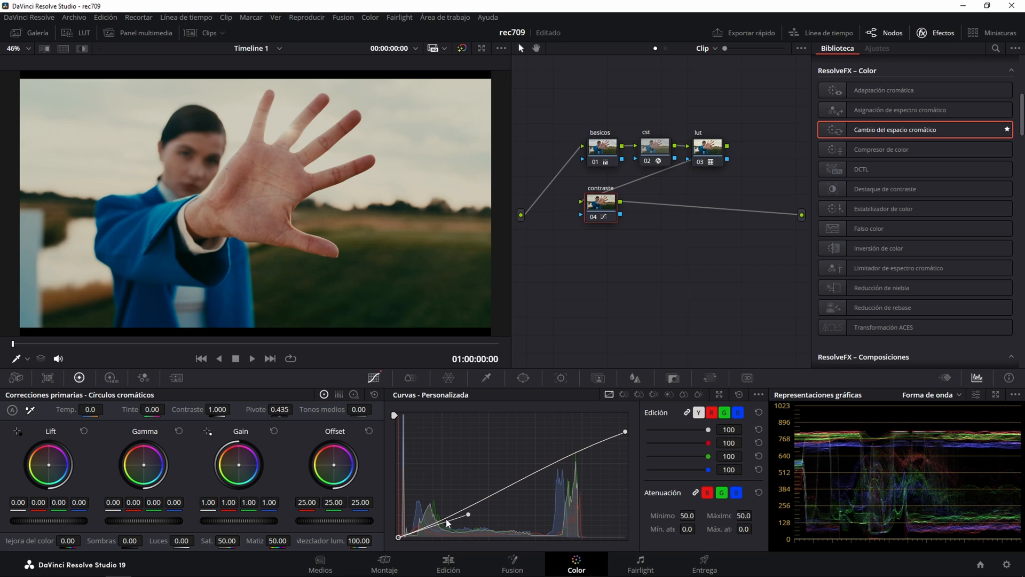
Play through the graded clip and compare the image with all grades bypassed and enabled.
{"action": "key", "text": "space"}
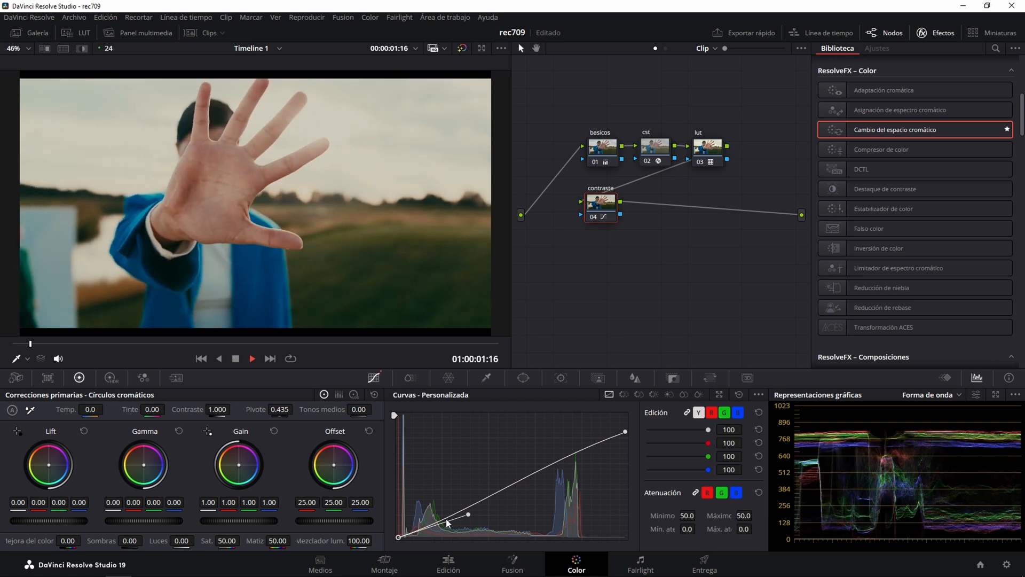
{"action": "key", "text": "space"}
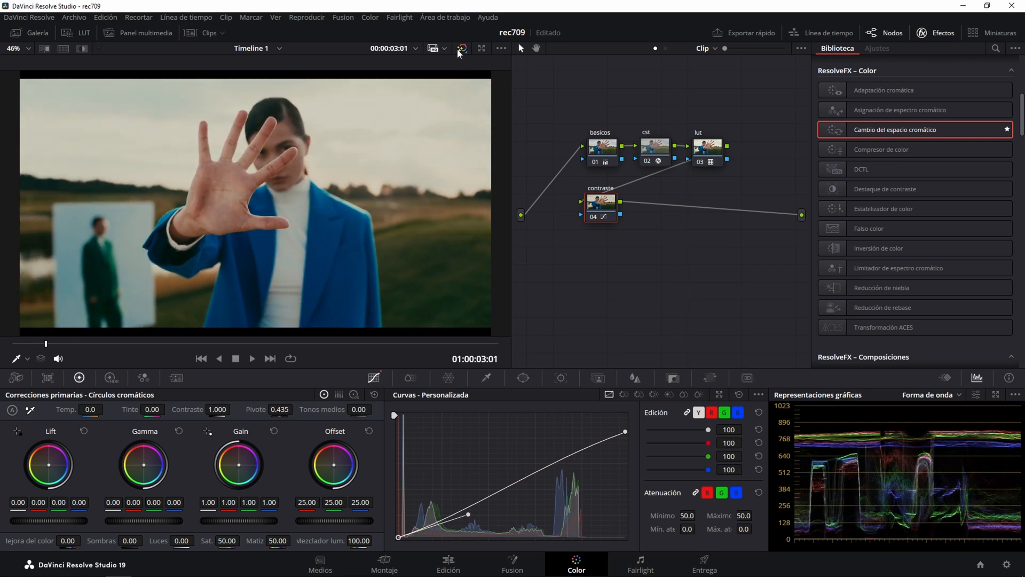
{"action": "left_click", "coordinate": [462, 49]}
{"action": "left_click", "coordinate": [463, 49]}
{"action": "left_click", "coordinate": [462, 49]}
{"action": "left_click", "coordinate": [463, 48]}
{"action": "key", "text": "space"}
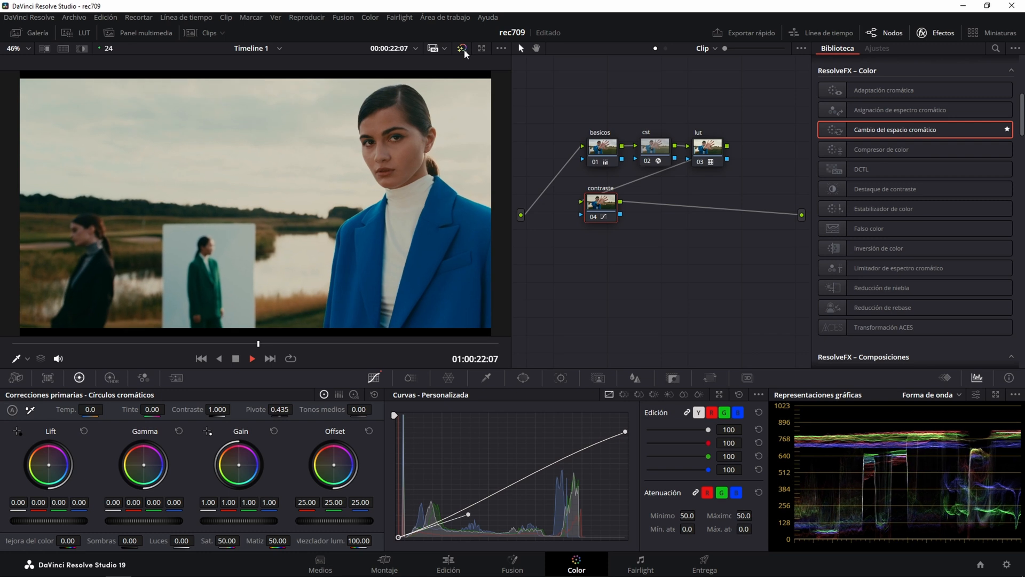
{"action": "key", "text": "space"}
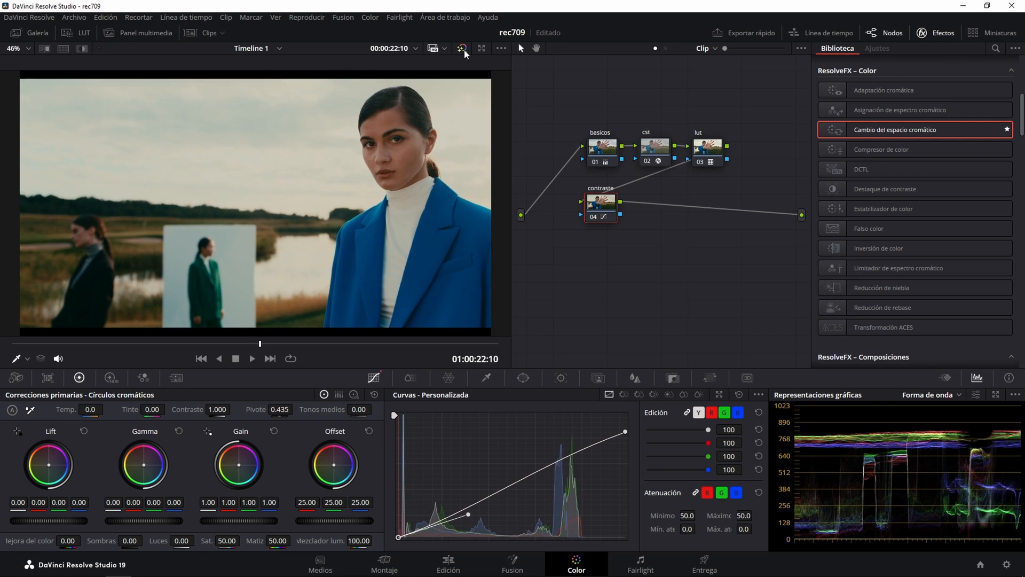
Save the project and grab a still of the graded frame into the gallery.
{"action": "key", "text": "ctrl+s"}
{"action": "right_click", "coordinate": [203, 146]}
{"action": "left_click", "coordinate": [227, 152]}
{"action": "left_click", "coordinate": [33, 32]}
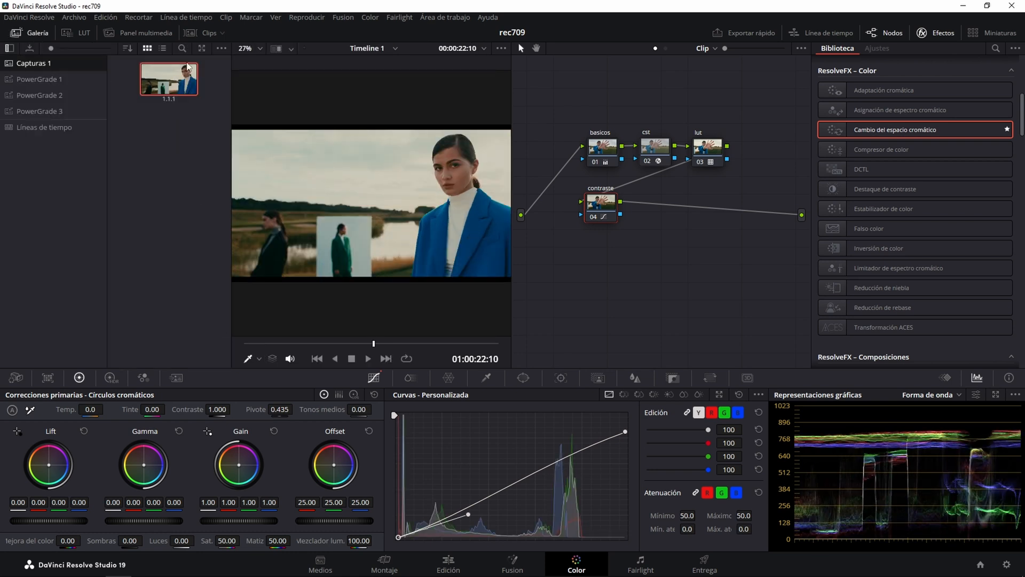
Apply the grade from the captured still to clip 02 and hide the gallery and clip thumbnails.
{"action": "left_click", "coordinate": [204, 32]}
{"action": "left_click", "coordinate": [129, 333]}
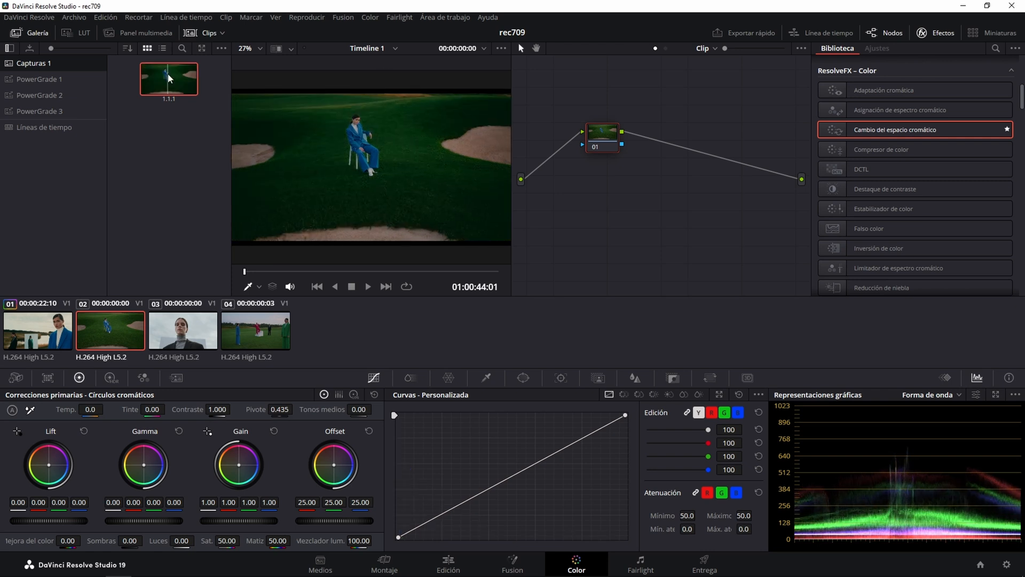
{"action": "right_click", "coordinate": [166, 88]}
{"action": "left_click", "coordinate": [188, 109]}
{"action": "left_click", "coordinate": [31, 33]}
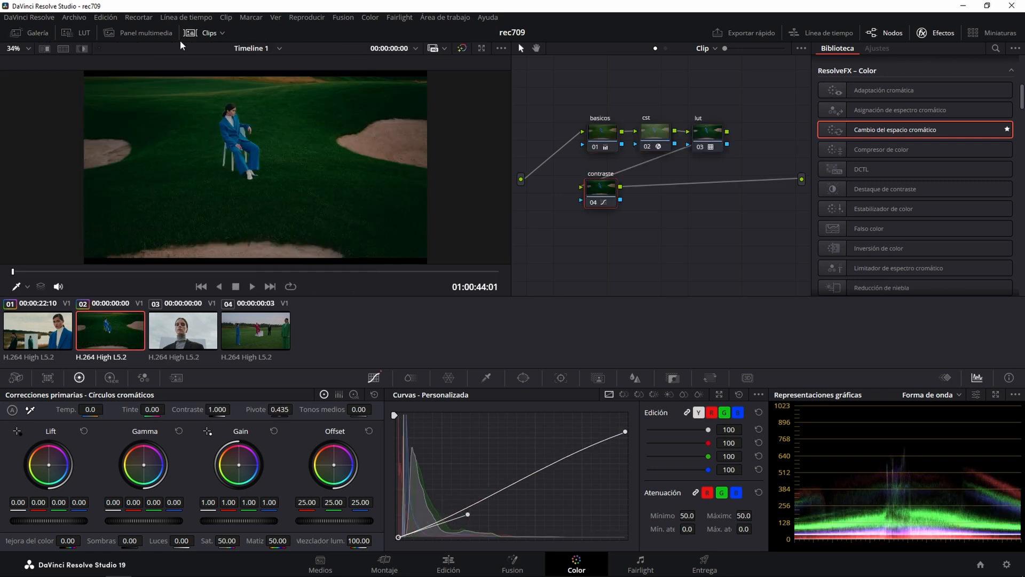
{"action": "left_click", "coordinate": [206, 32]}
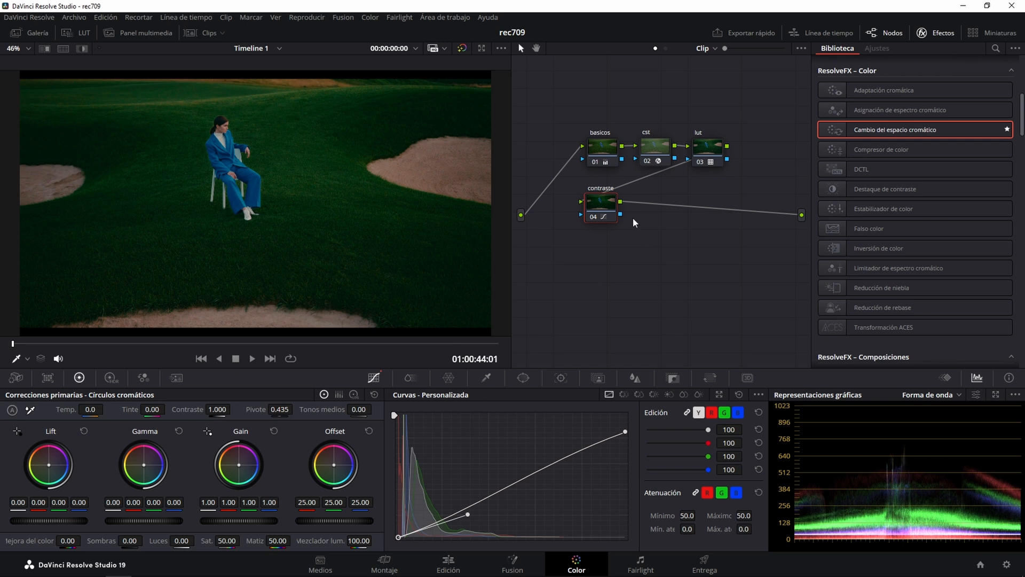
Reset the Gain on clip 02's basicos node and raise its master level to 1.34.
{"action": "left_click", "coordinate": [603, 149]}
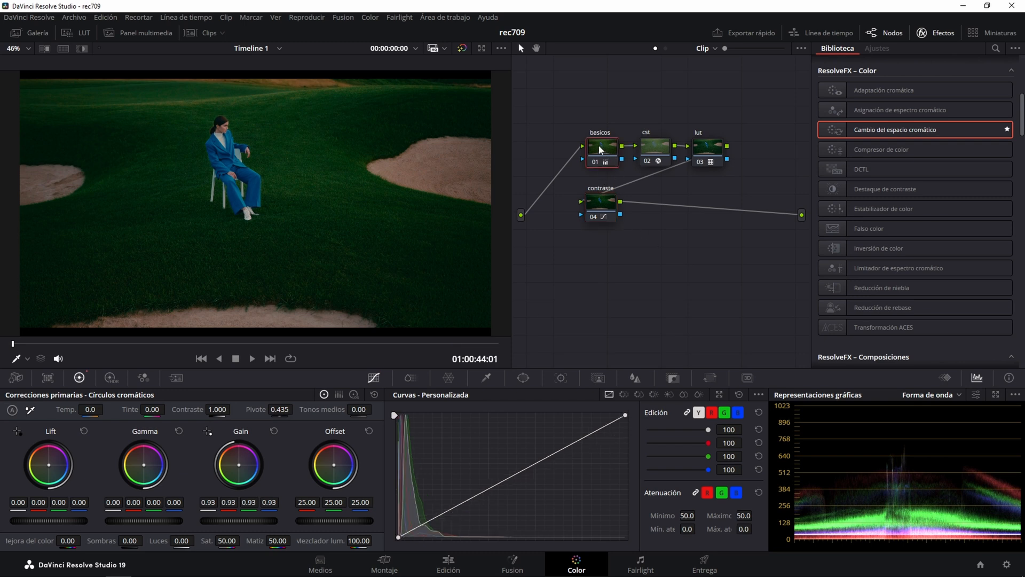
{"action": "left_click", "coordinate": [274, 431]}
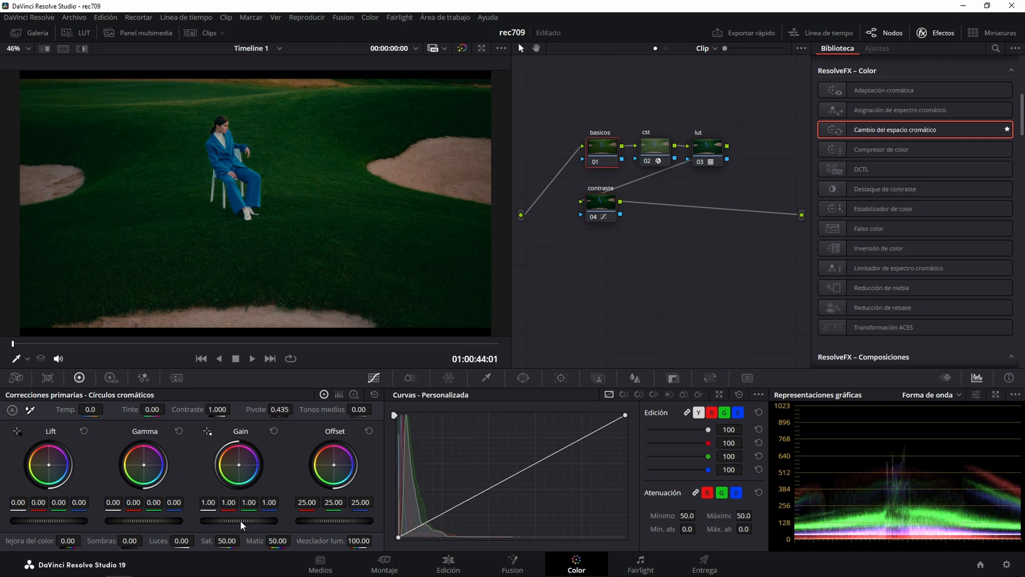
{"action": "left_click_drag", "start_coordinate": [241, 522], "coordinate": [326, 521]}
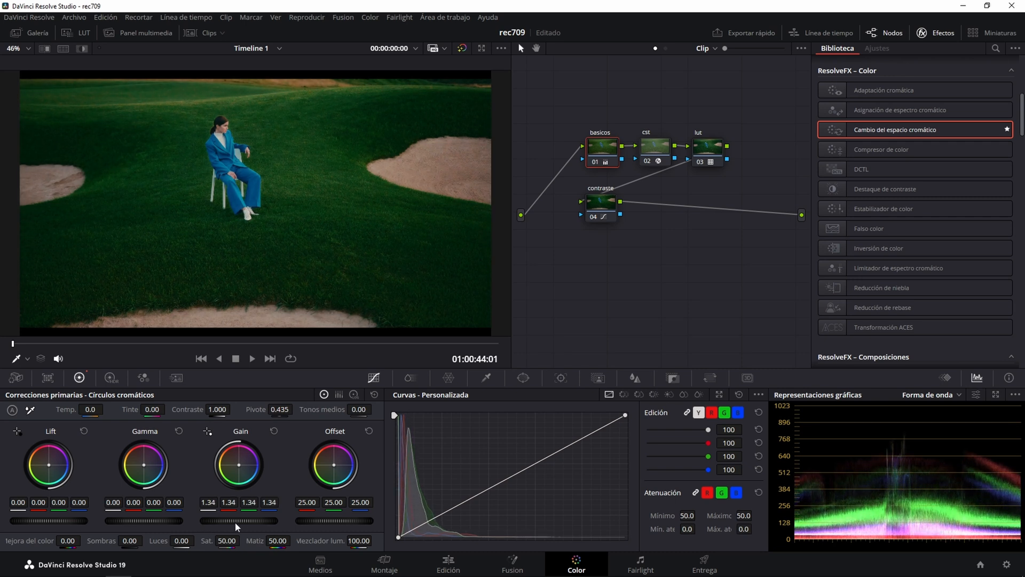
Compare clip 02 with all grades bypassed and enabled, and play back the graded shot.
{"action": "left_click", "coordinate": [461, 47]}
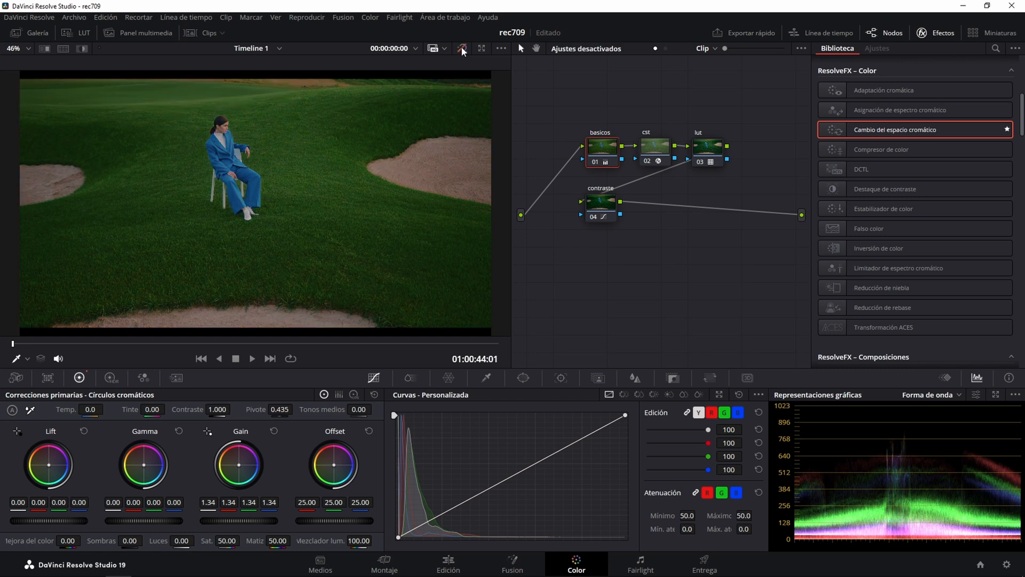
{"action": "left_click", "coordinate": [461, 47]}
{"action": "left_click", "coordinate": [462, 46]}
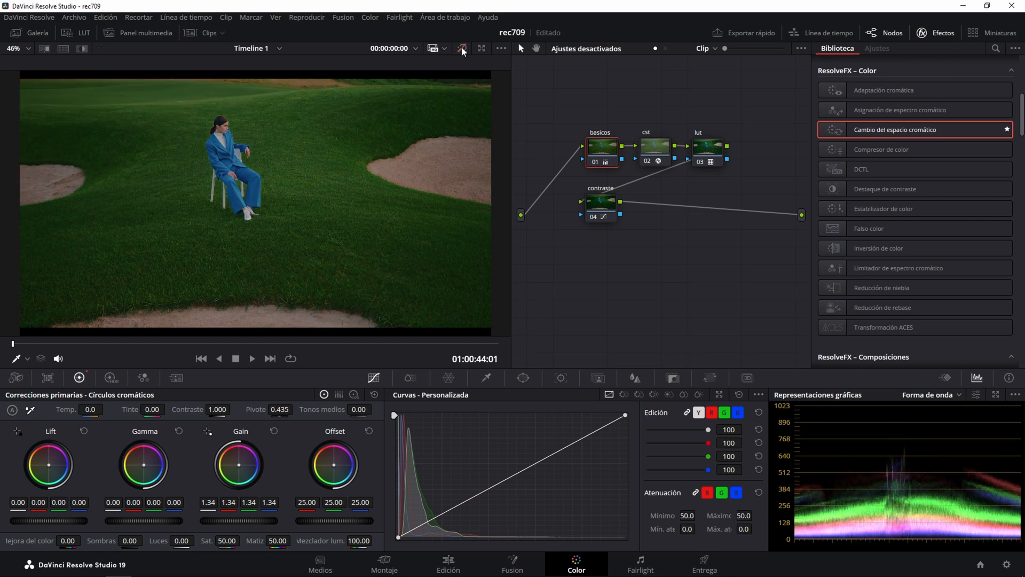
{"action": "left_click", "coordinate": [462, 47]}
{"action": "key", "text": "space"}
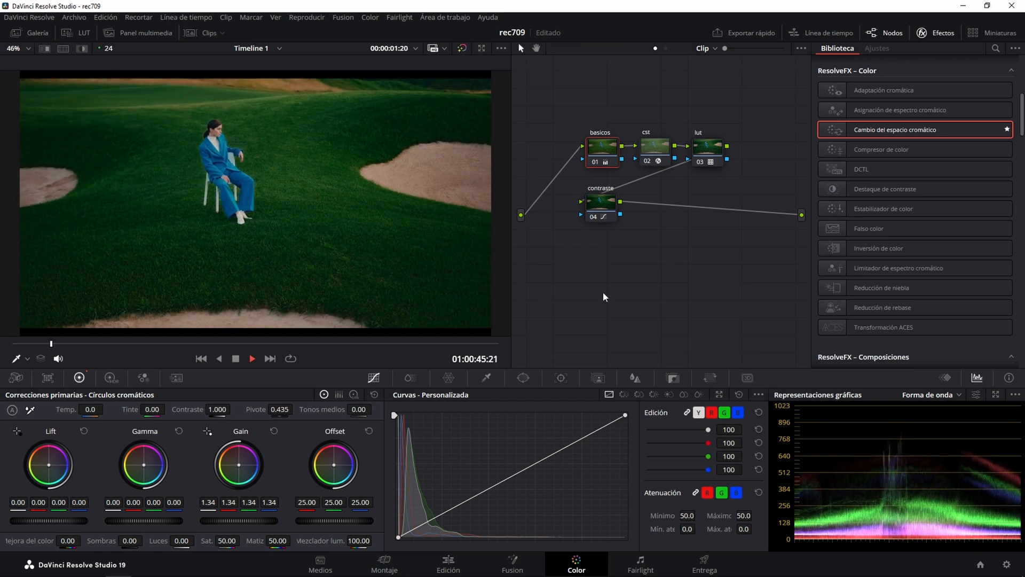